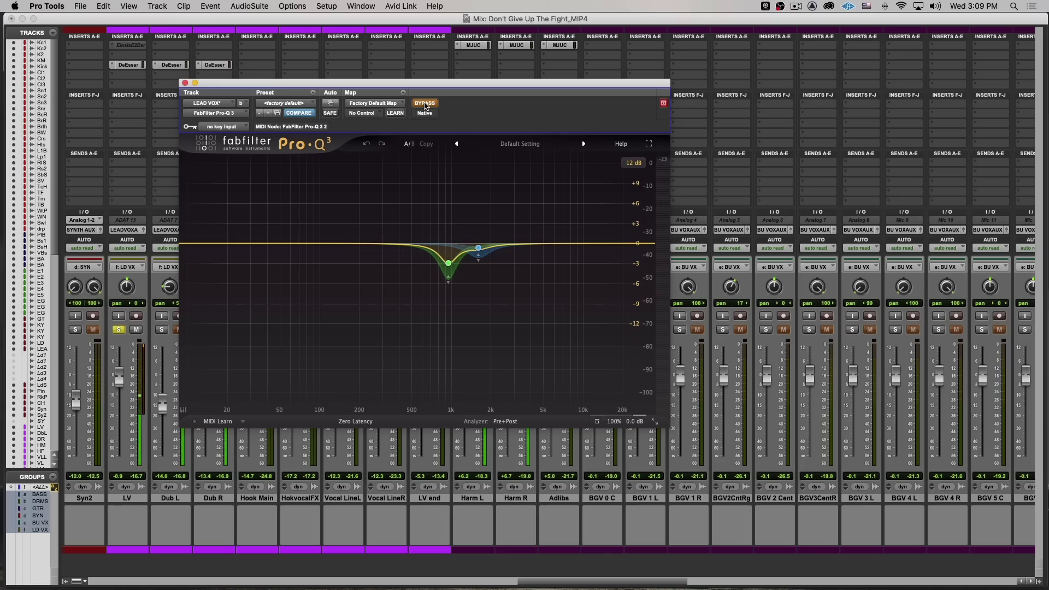
Toggle the bypass on the LEAD VOX Pro-Q 3 to compare the vocal with and without the EQ
click(425, 103)
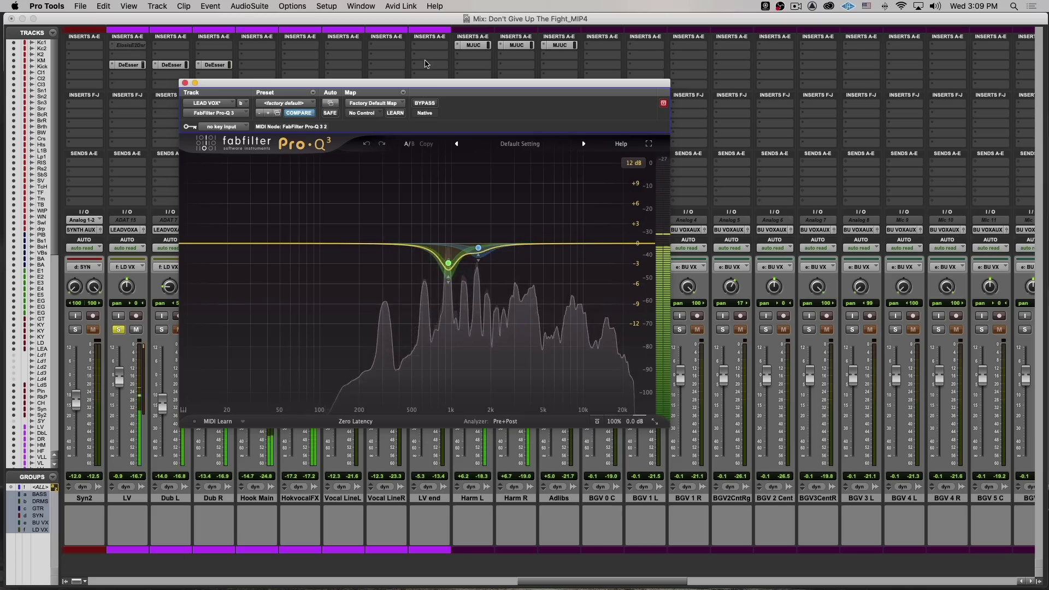
click(423, 104)
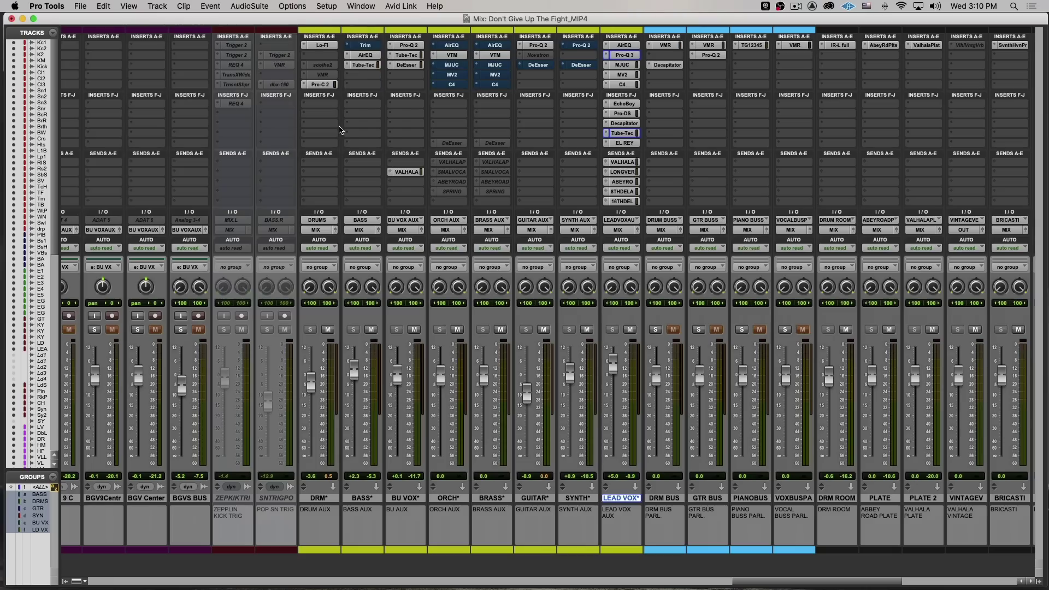
Inspect the MJUC, C4 and EchoBoy inserts on LEAD VOX, moving the EchoBoy window clear of the insert list
click(628, 66)
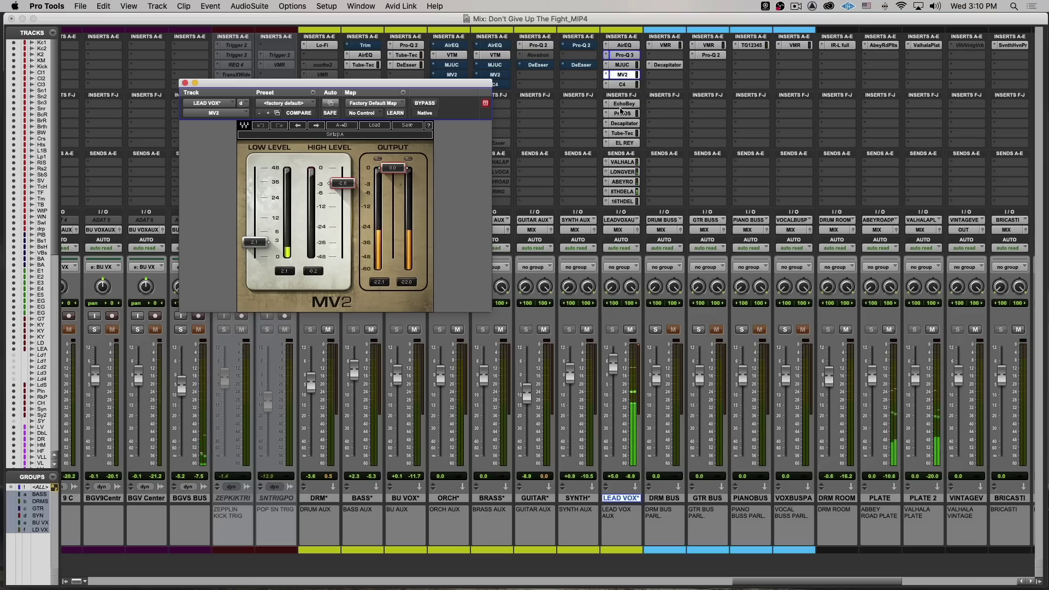
click(623, 85)
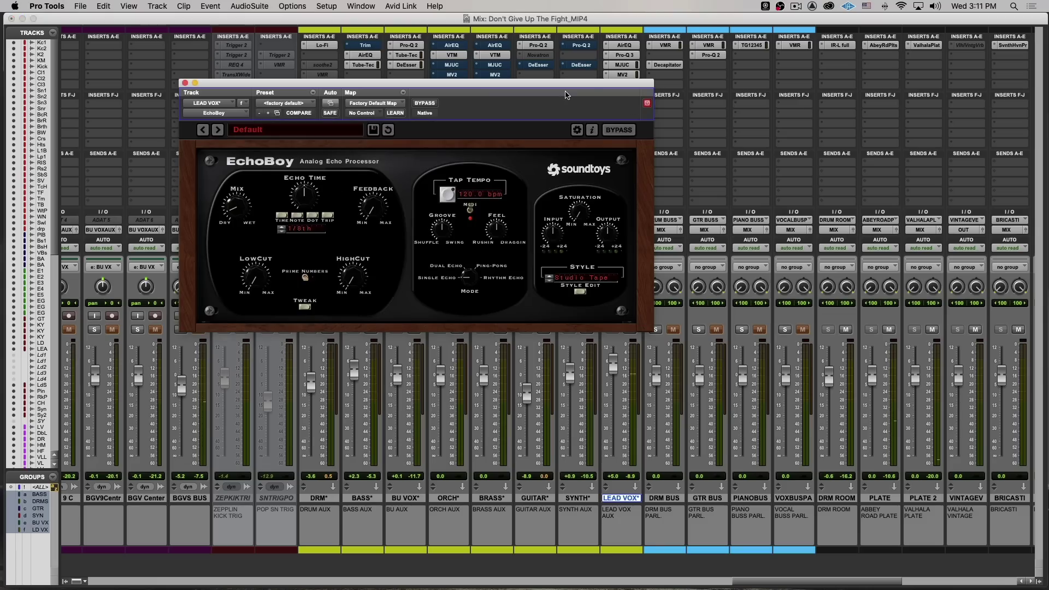
drag(544, 89, 403, 85)
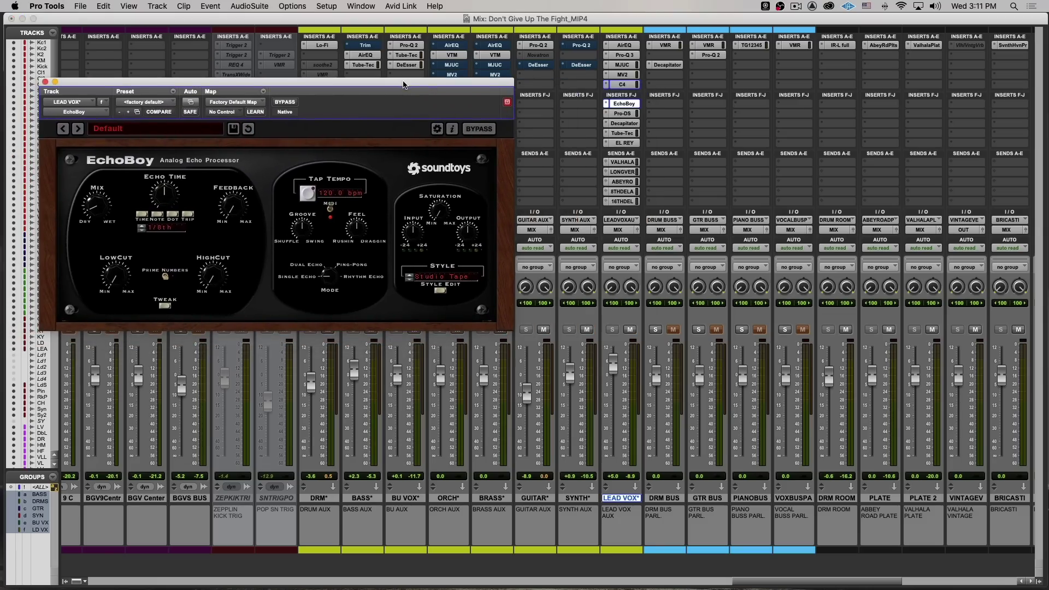
Inspect the Pro-DS on LEAD VOX and the DeEsser on the LV track
click(623, 113)
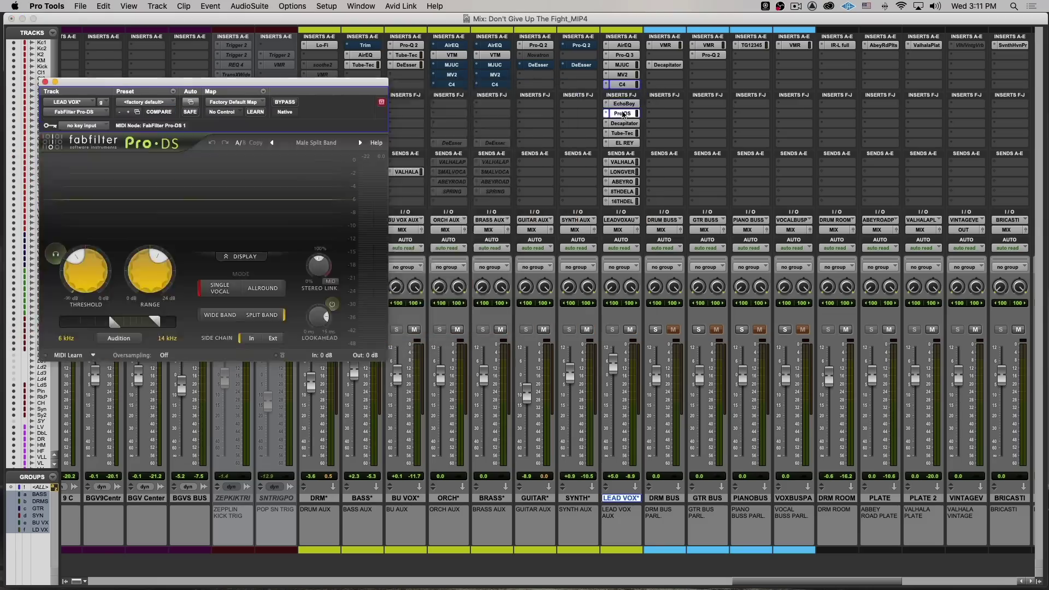
drag(123, 85, 675, 101)
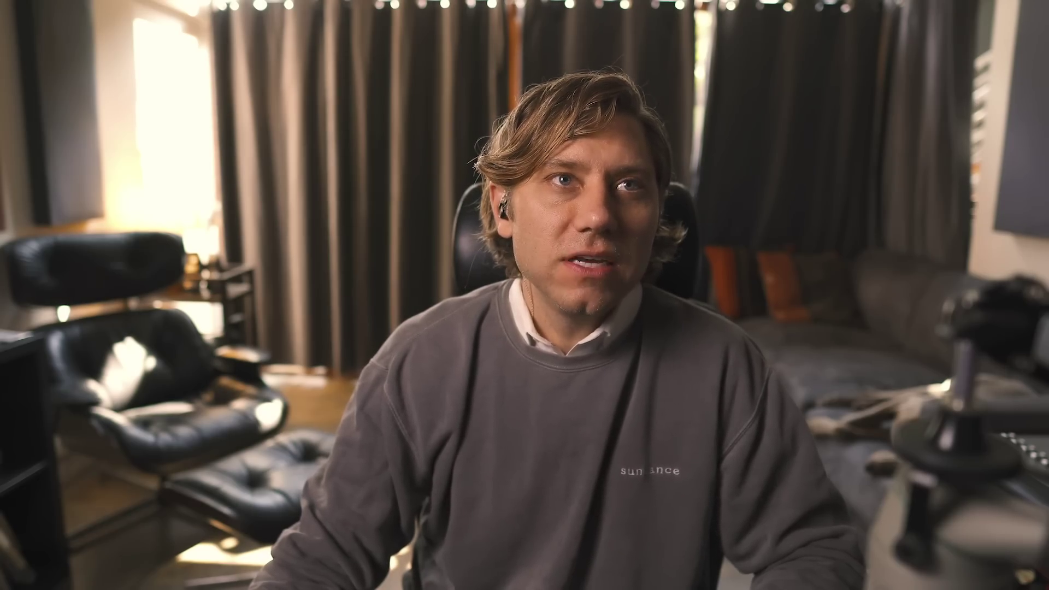
click(234, 65)
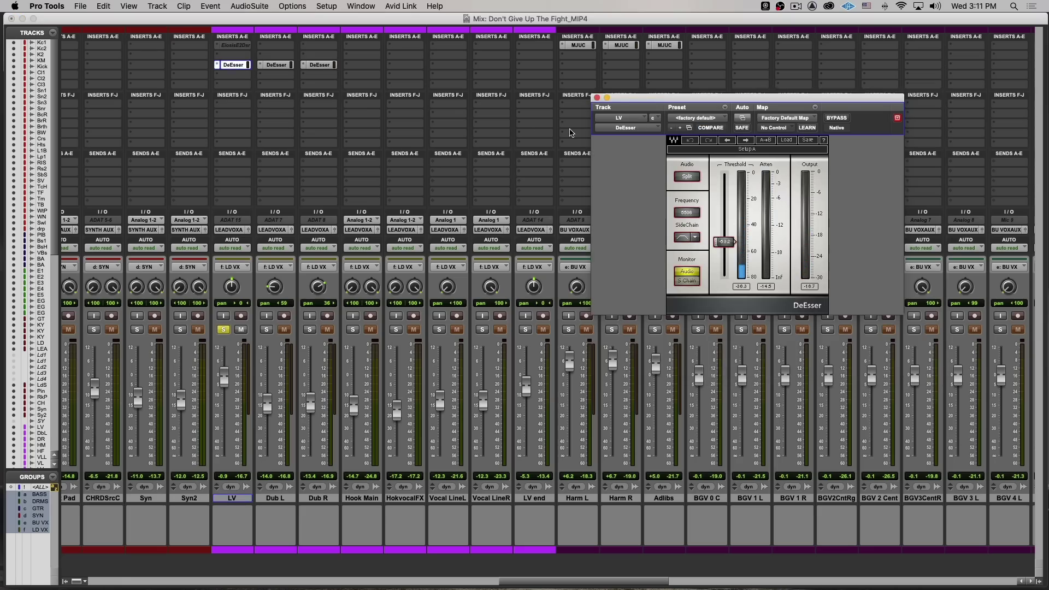
Return to the LEAD VOX aux, review its Pro-DS and close the Decapitator window
scroll(554, 153, right, 20)
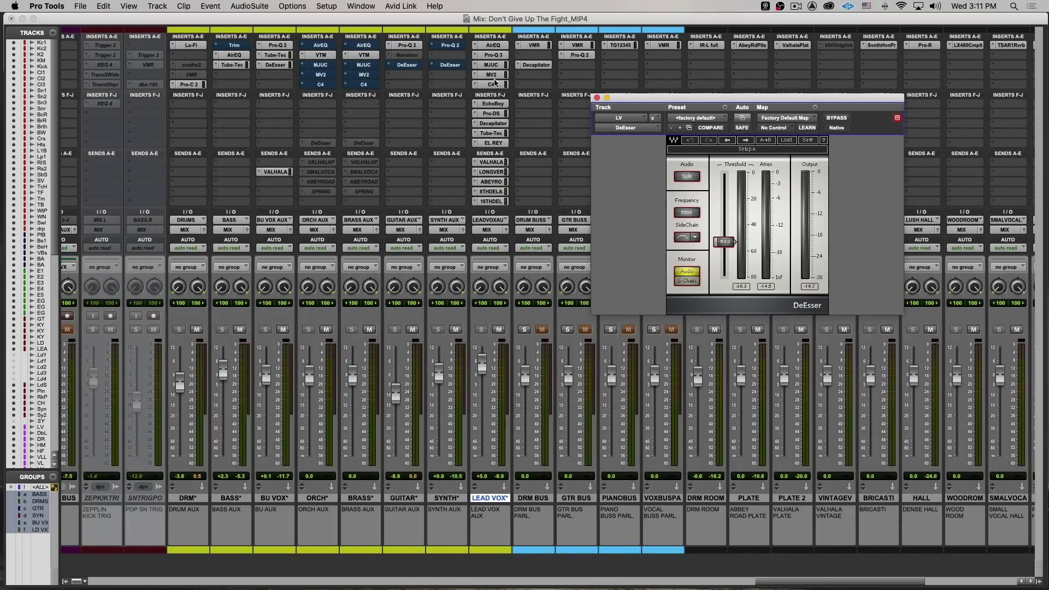
click(498, 113)
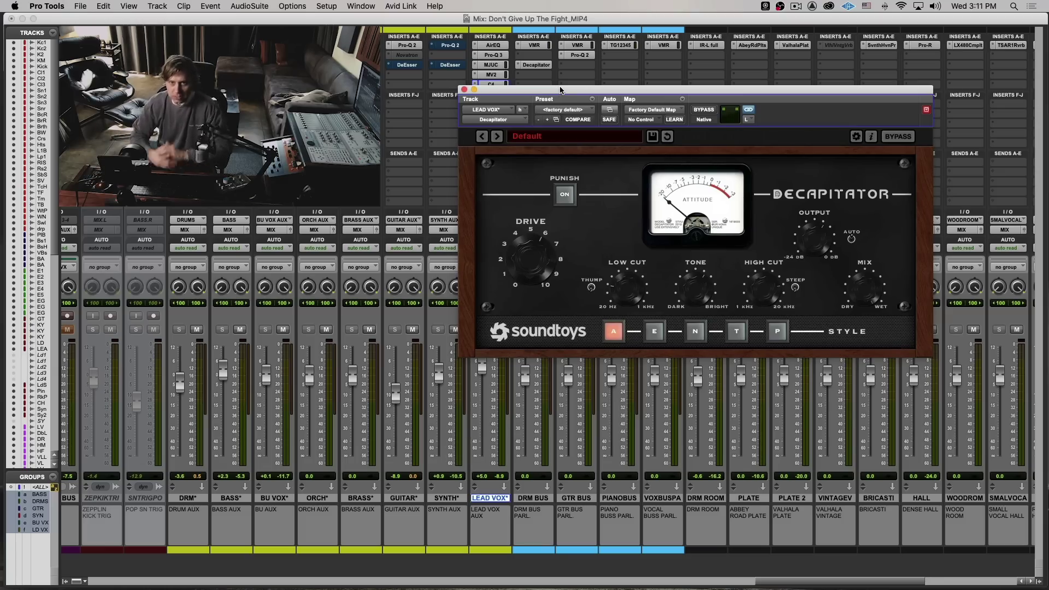
click(464, 89)
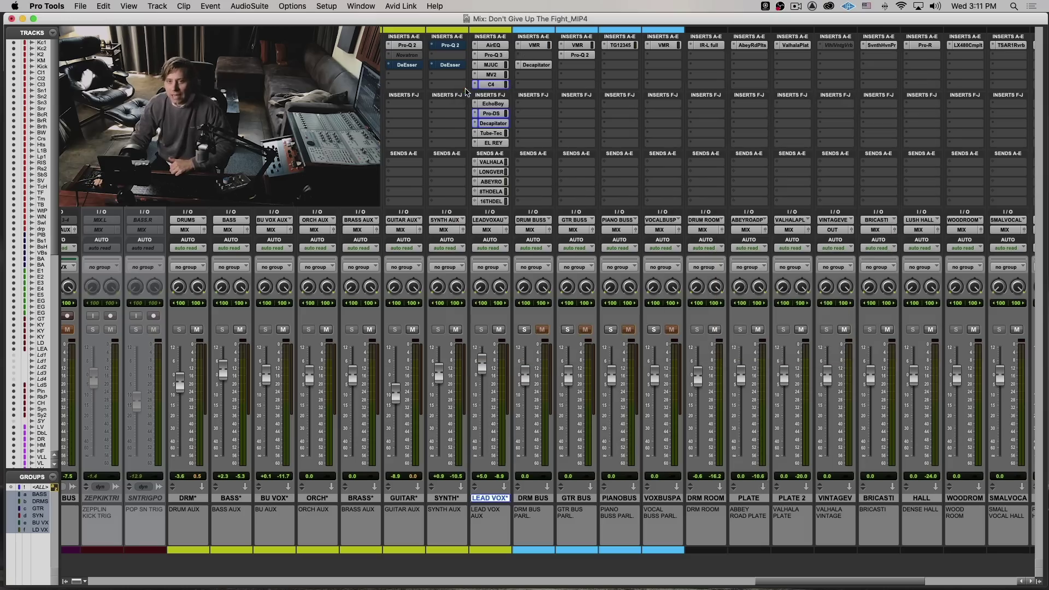
Lay out the LEAD VOX Tube-Tech, EL REY and MJUC compressors without overlap and toggle the LEAD VOX solo
click(494, 134)
drag(655, 86, 736, 51)
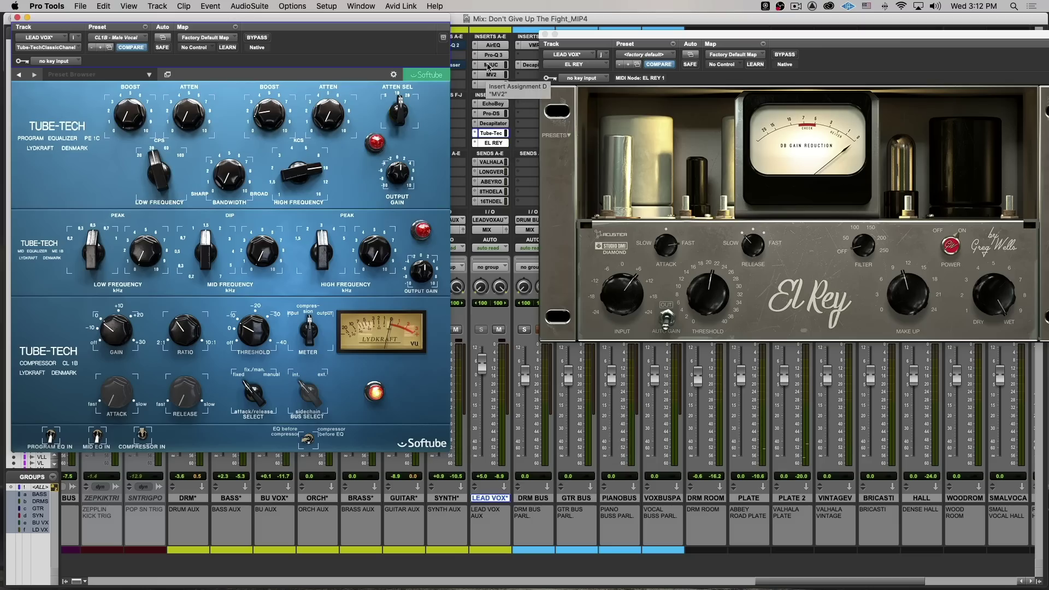
click(489, 65)
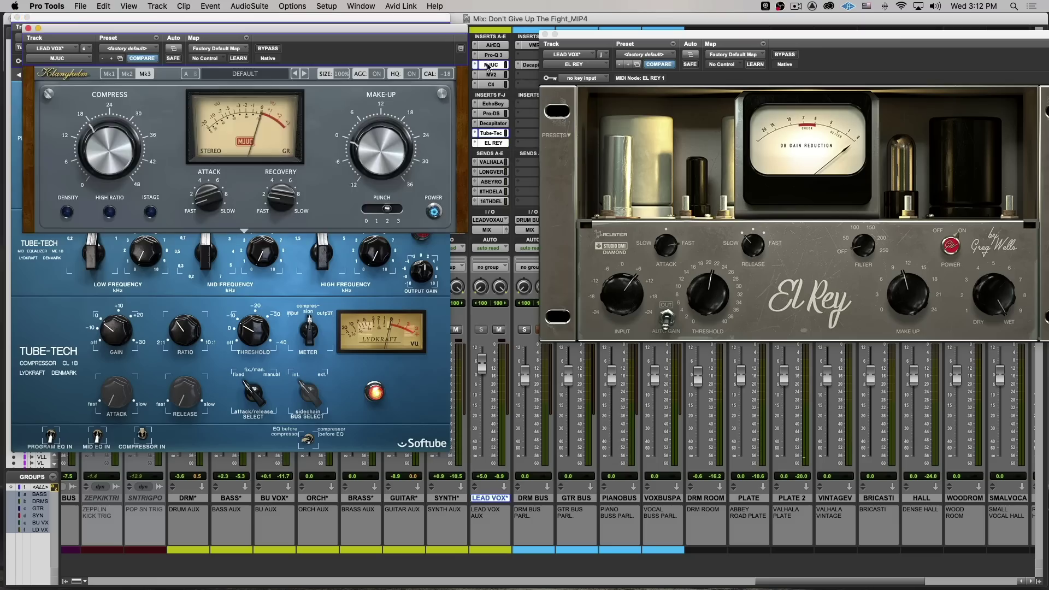
drag(781, 428, 912, 355)
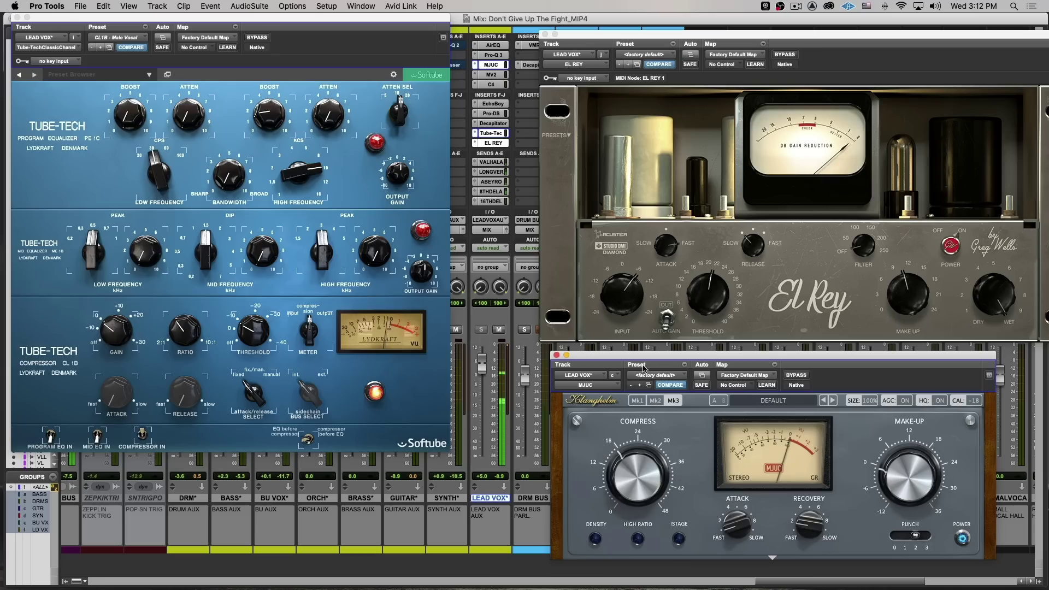
click(479, 330)
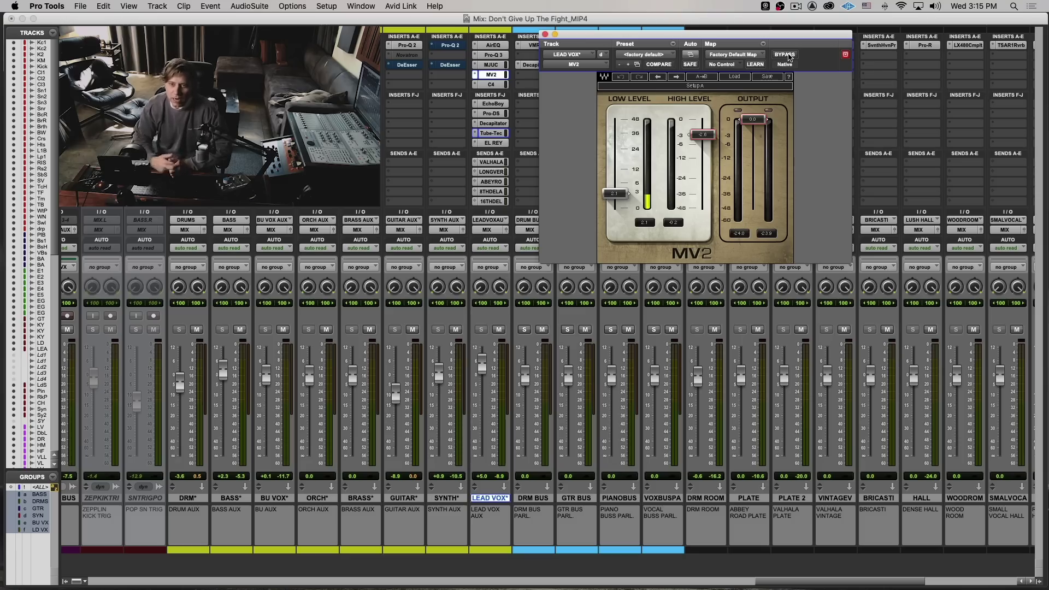
Close the MV2 window and review the Pro-DS on LEAD VOX
click(545, 35)
click(502, 114)
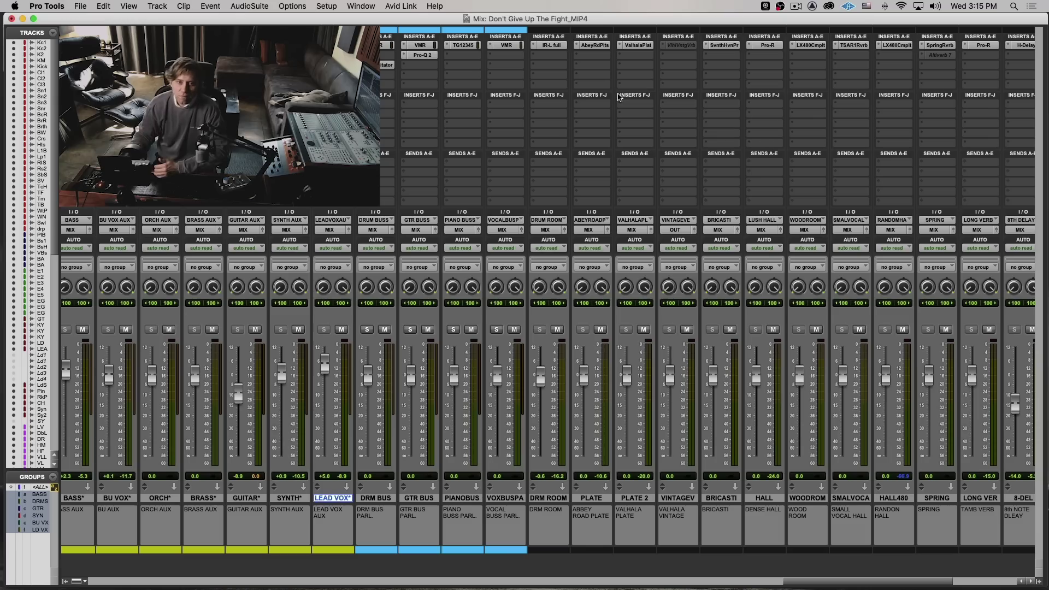
Switch to the Edit window and show the 8TH DELAY send level automation on LEAD VOX
key(super+equal)
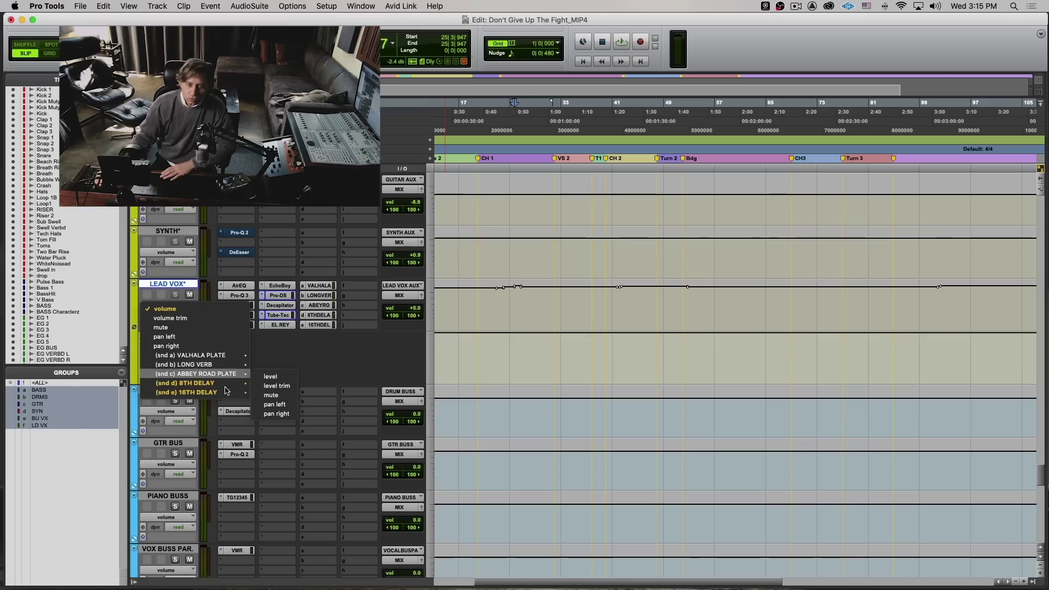
mouse_move(236, 387)
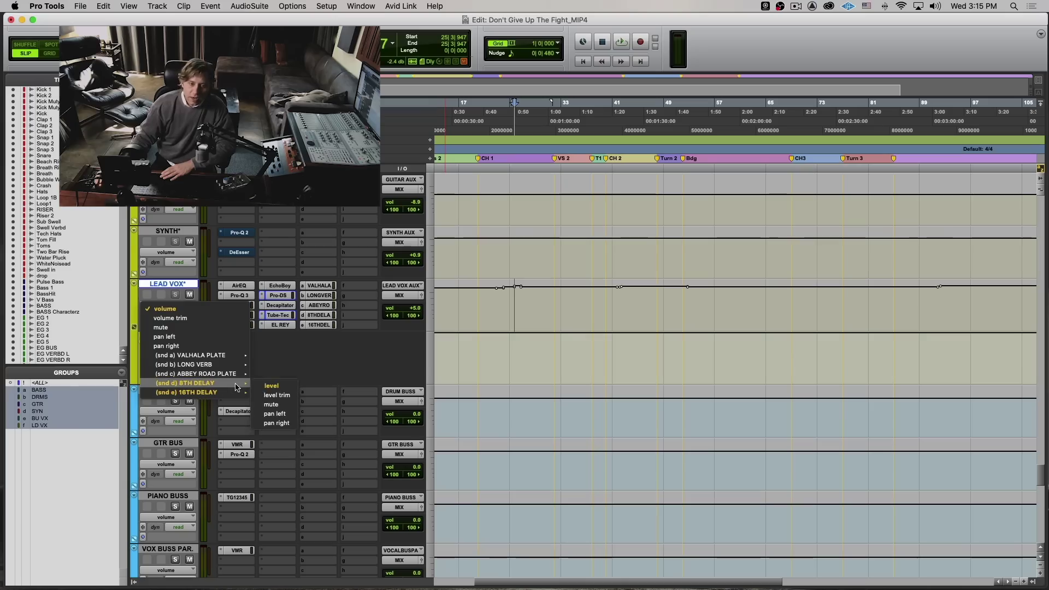
click(271, 387)
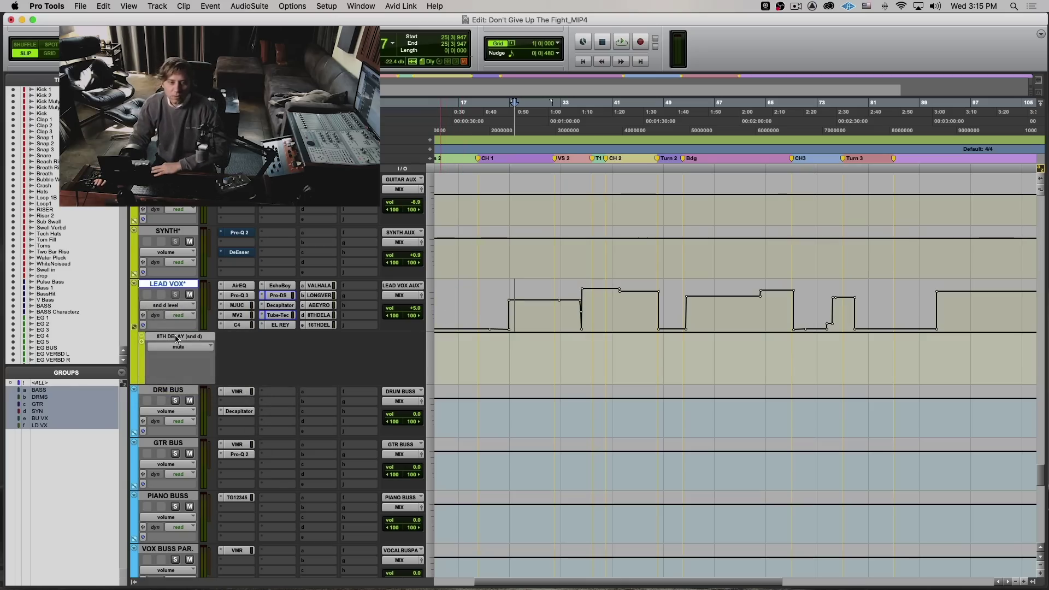
Show the 16TH DELAY send level automation on the LEAD VOX track
click(172, 307)
mouse_move(246, 316)
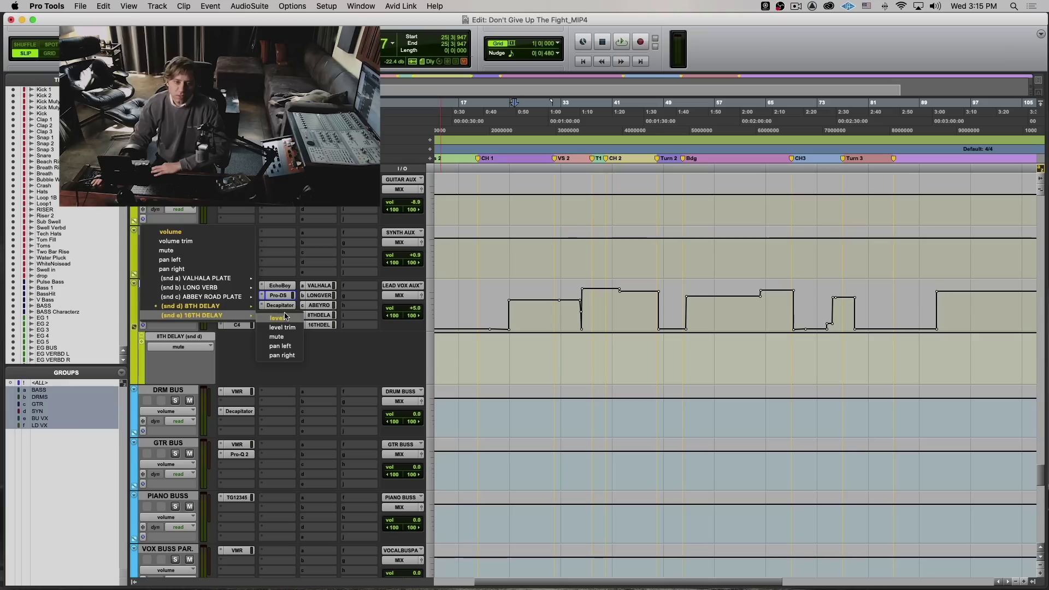
click(300, 315)
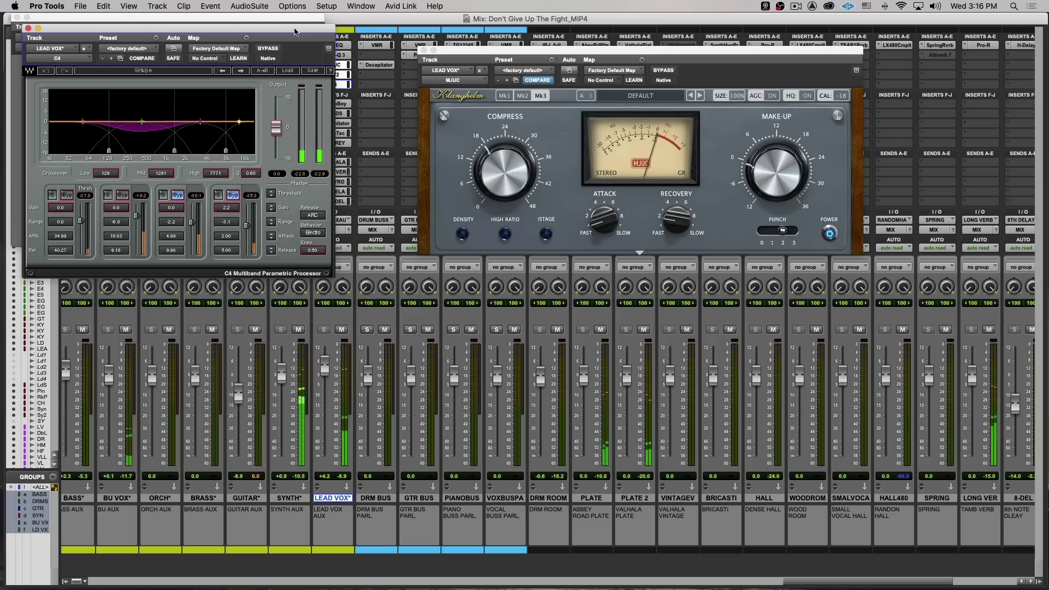
Arrange the LEAD VOX C4, Pro-DS and Tube-Tech windows around the open MV2 and MJUC for simultaneous viewing
drag(295, 31, 277, 274)
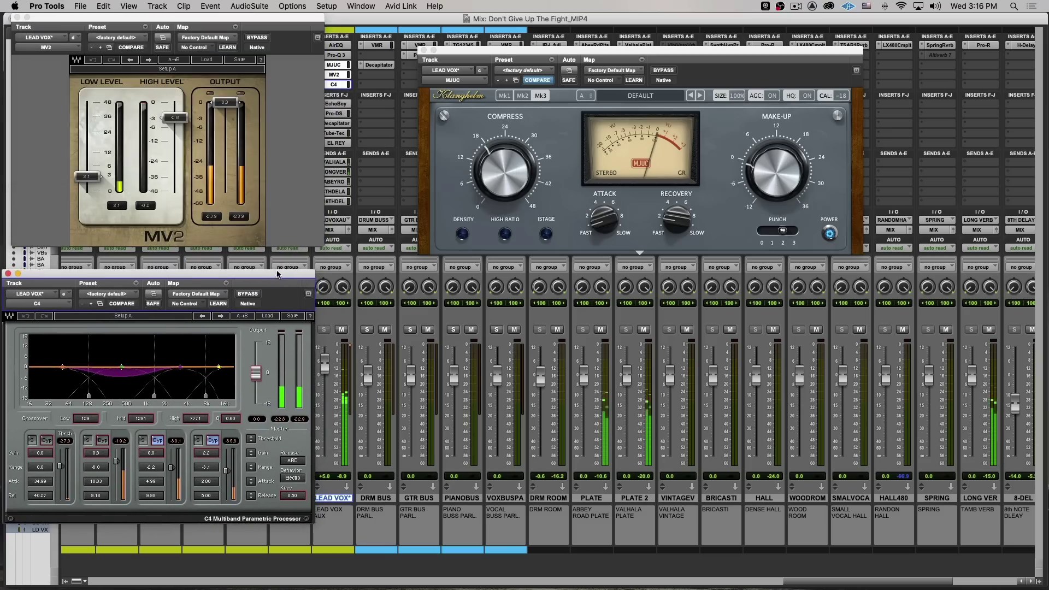
click(339, 115)
drag(196, 25, 917, 303)
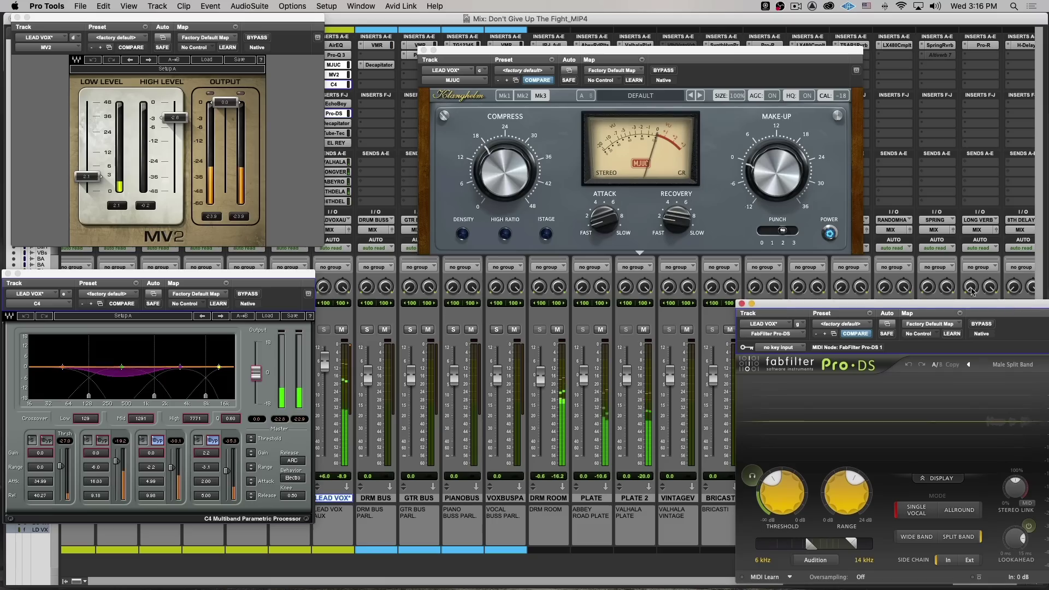
click(338, 133)
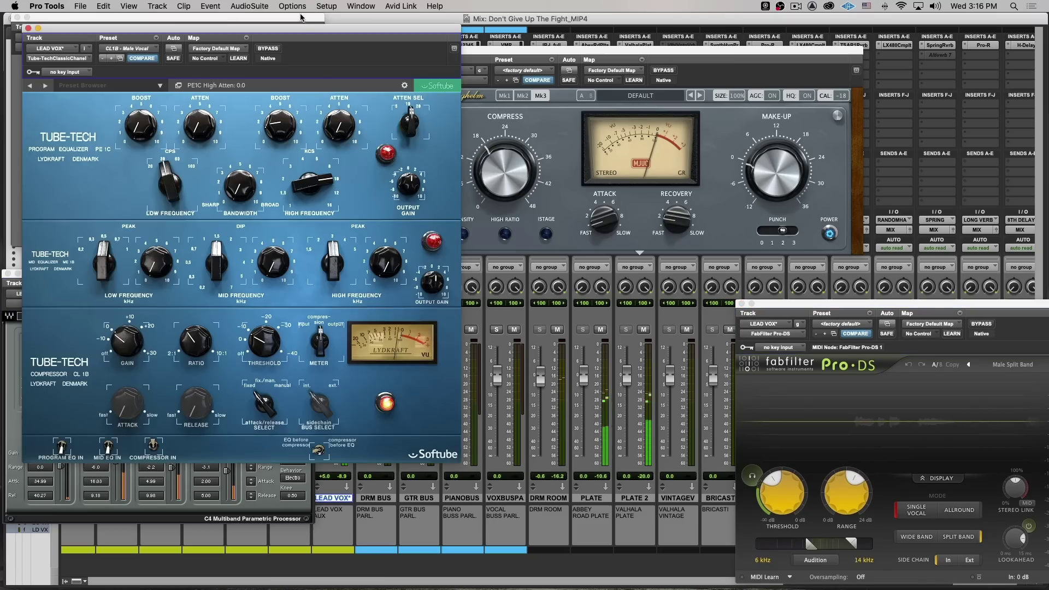
drag(306, 35, 633, 64)
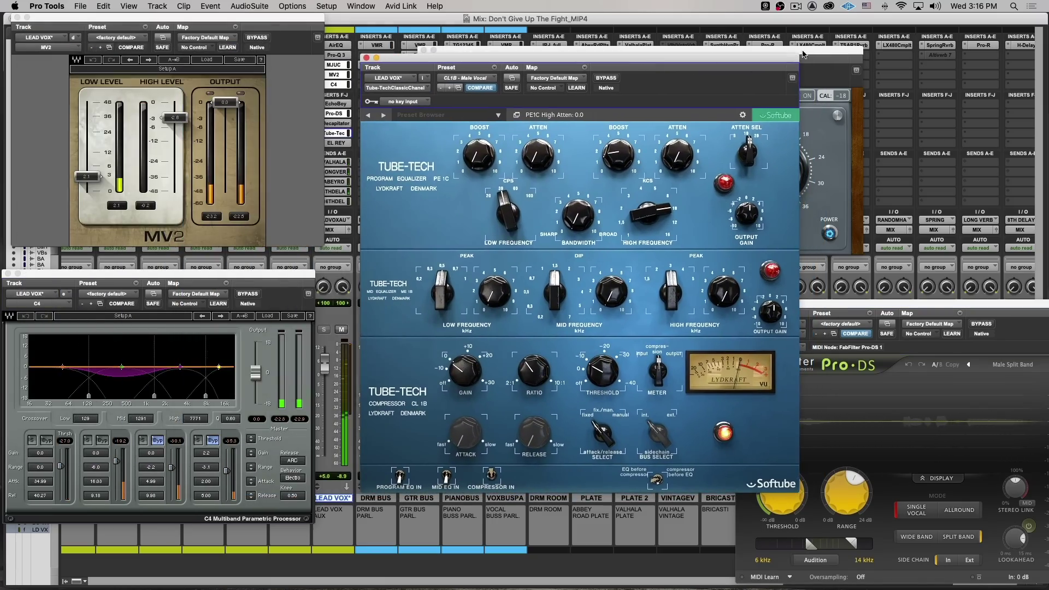
Move the Pro-DS window fully into view and bring the MJUC in front of the Tube-Tech
click(826, 52)
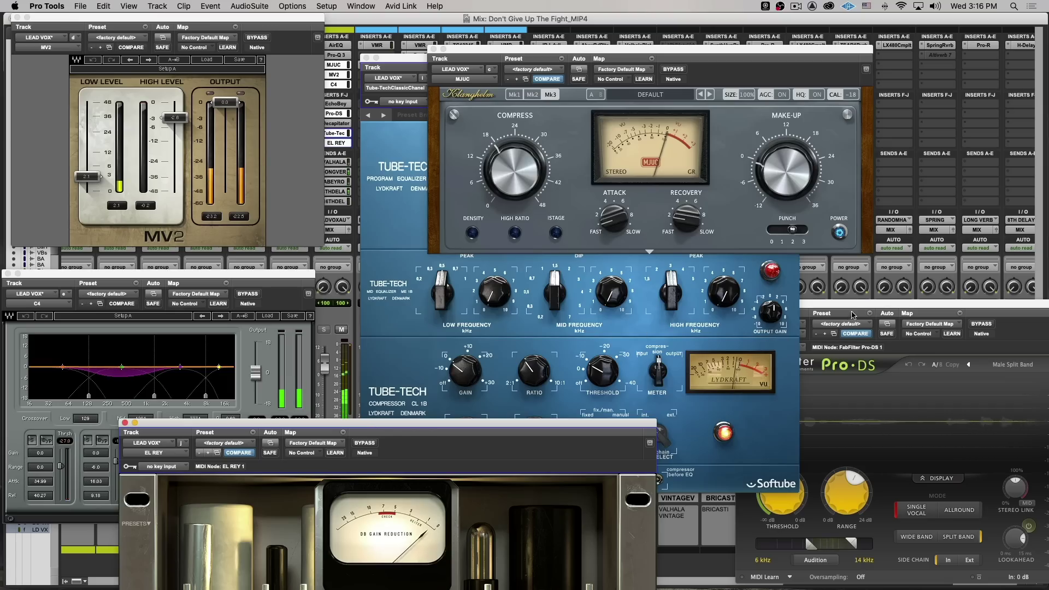
drag(850, 306, 781, 309)
click(784, 275)
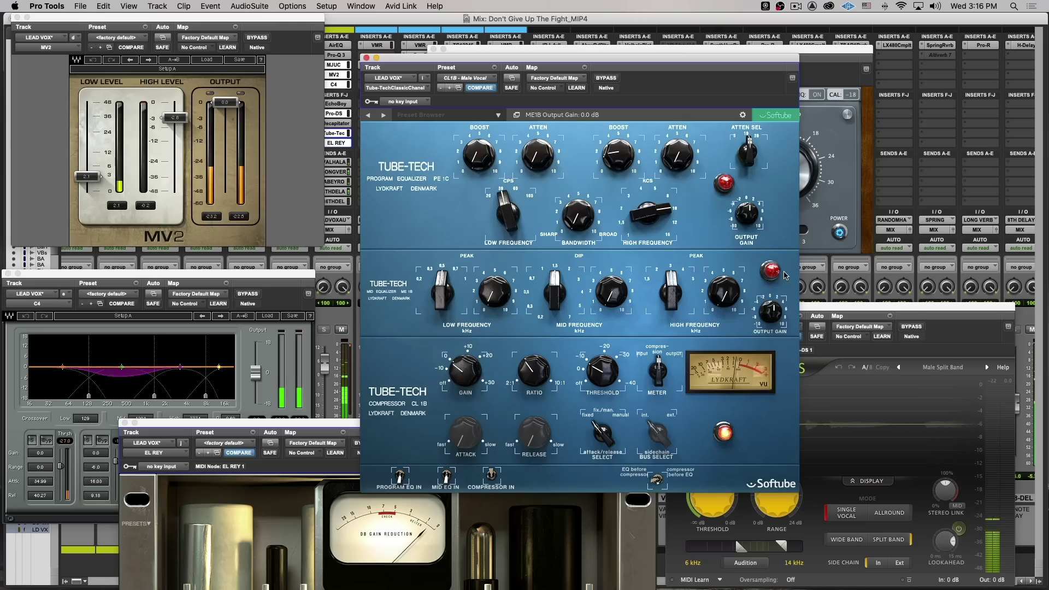
click(828, 214)
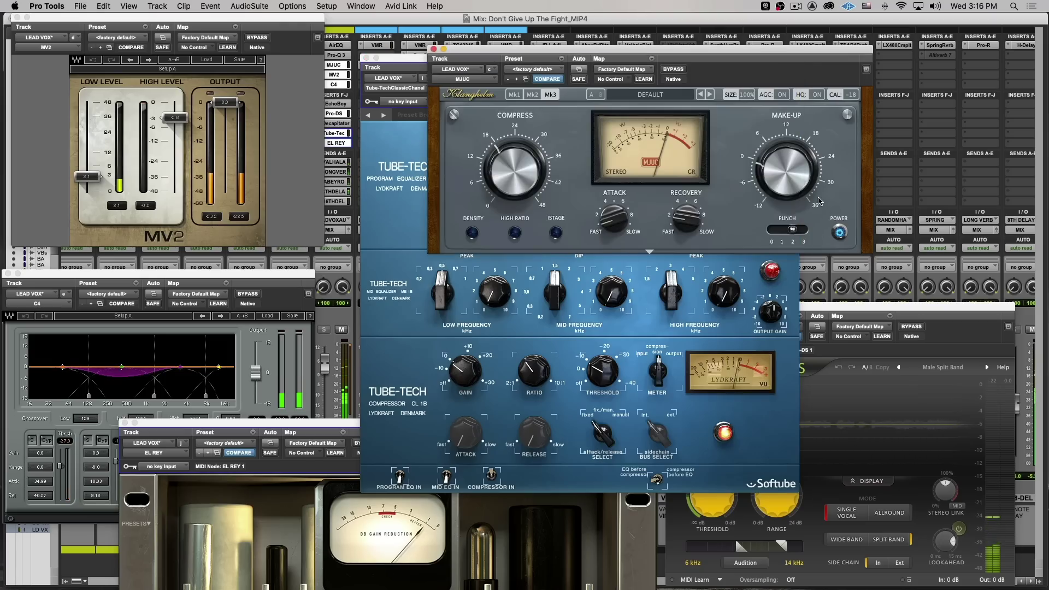